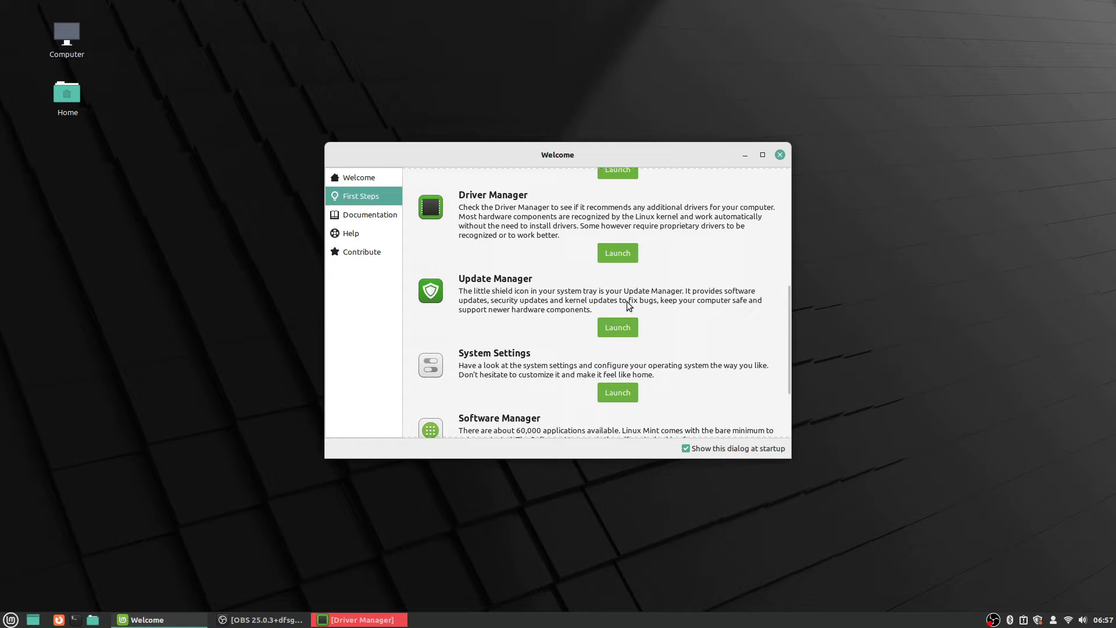
Open Update Manager and move its welcome window higher on the screen.
{"action": "left_click", "coordinate": [612, 330]}
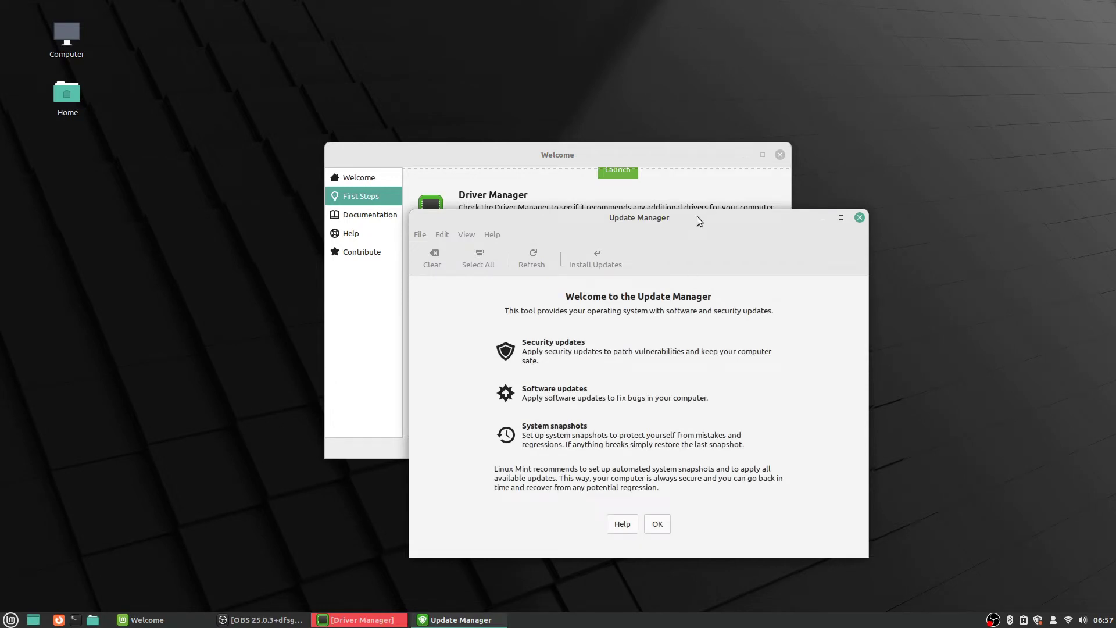
{"action": "left_click_drag", "start_coordinate": [698, 219], "coordinate": [623, 150]}
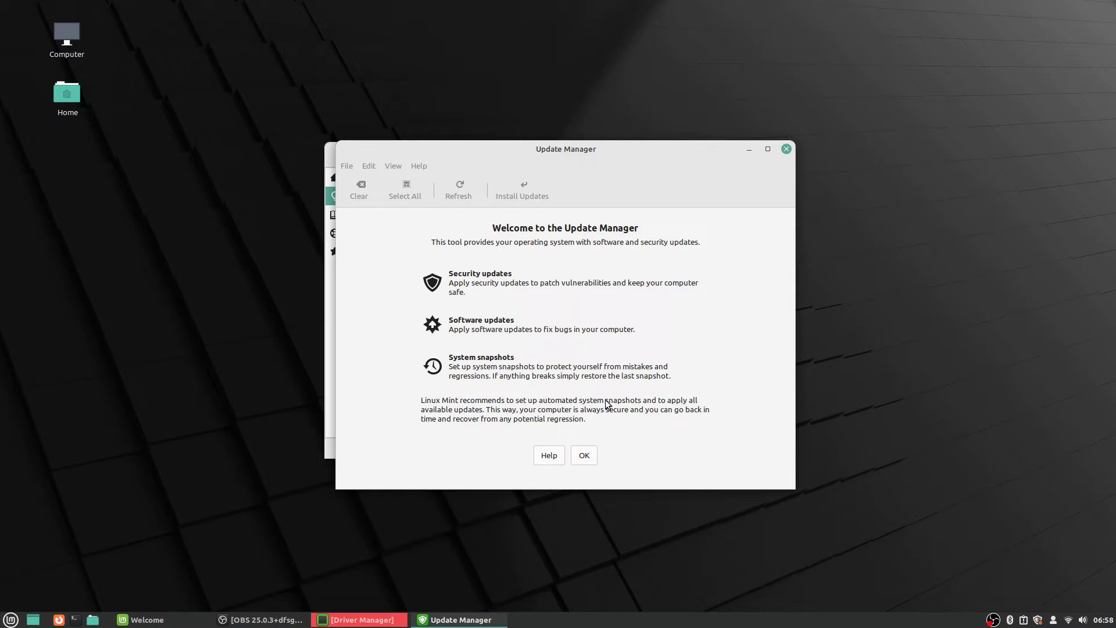
Dismiss the welcome screen and decline switching to a local mirror.
{"action": "left_click", "coordinate": [584, 456]}
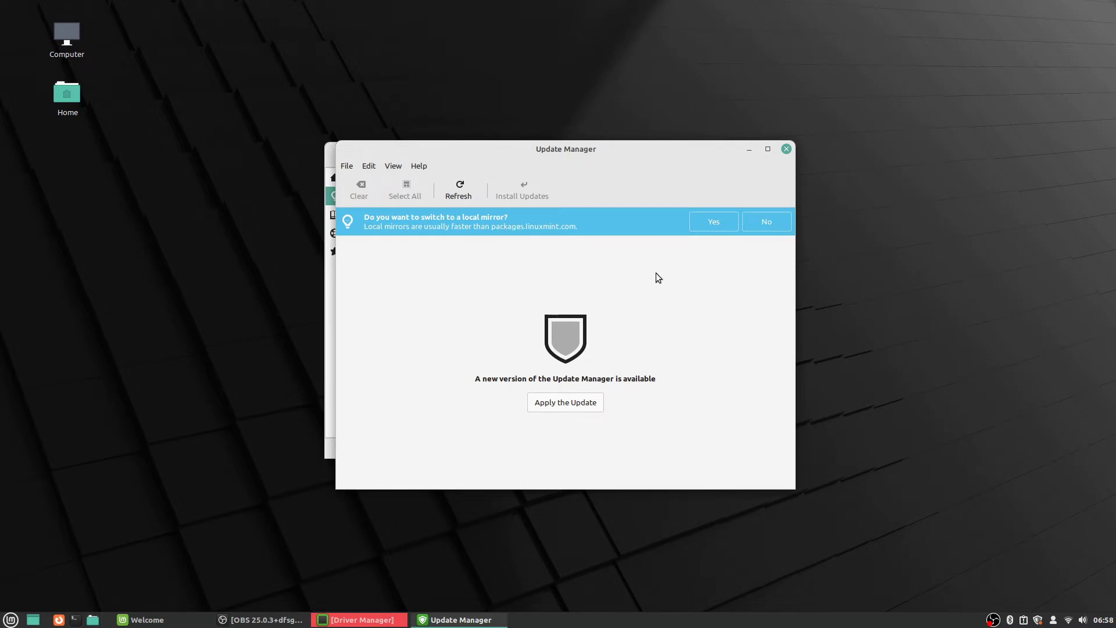
{"action": "left_click", "coordinate": [776, 222]}
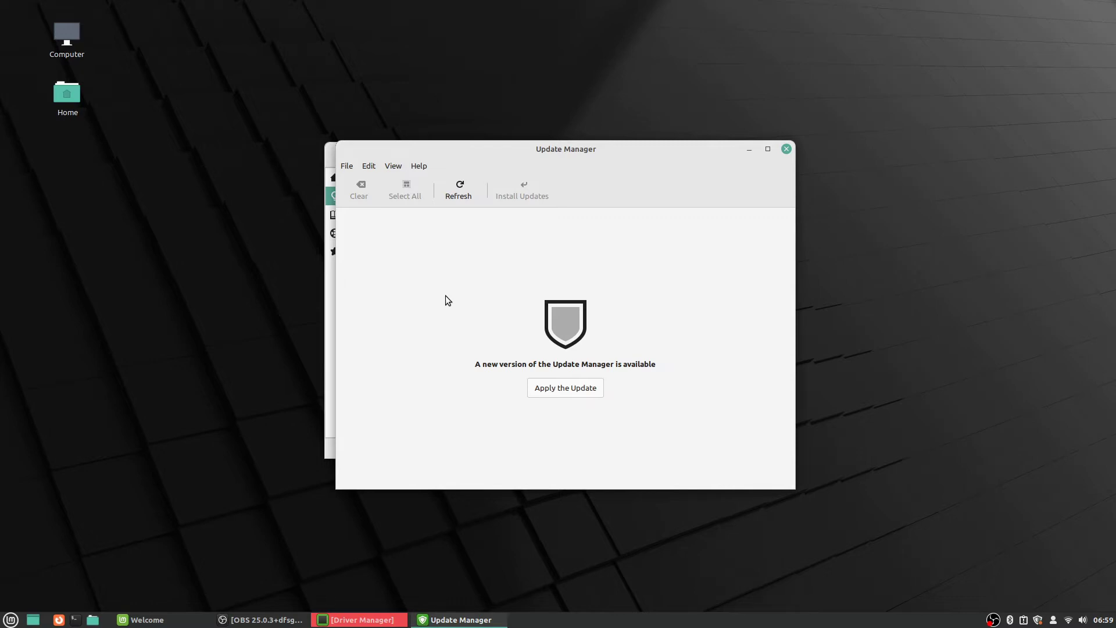
Apply the new Update Manager version and get past the authentication prompt.
{"action": "left_click", "coordinate": [570, 393]}
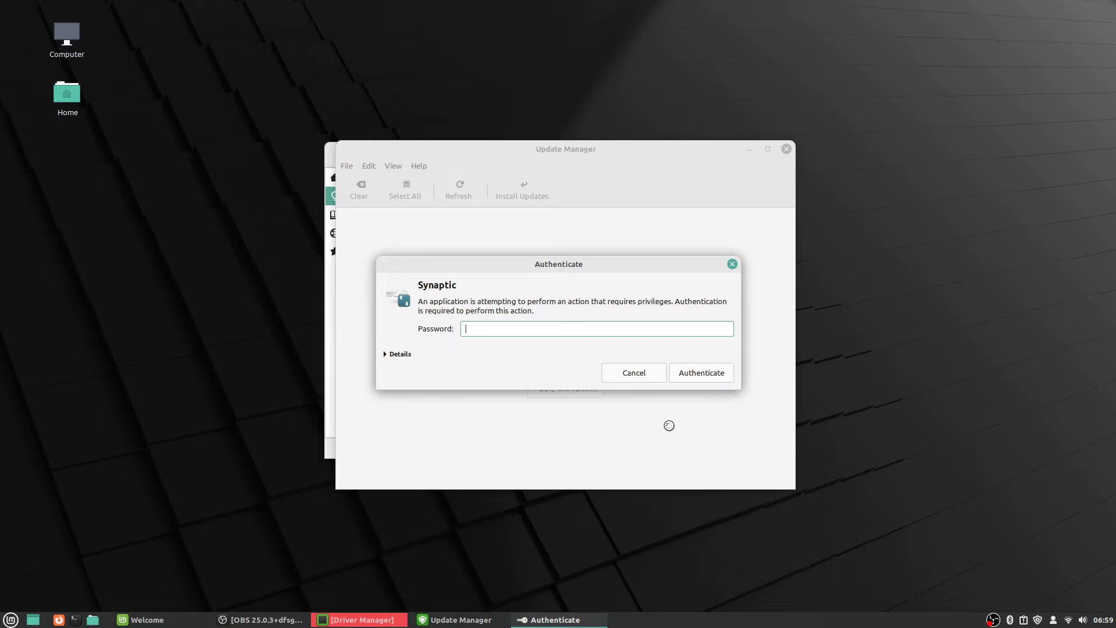
{"action": "key", "text": "Escape"}
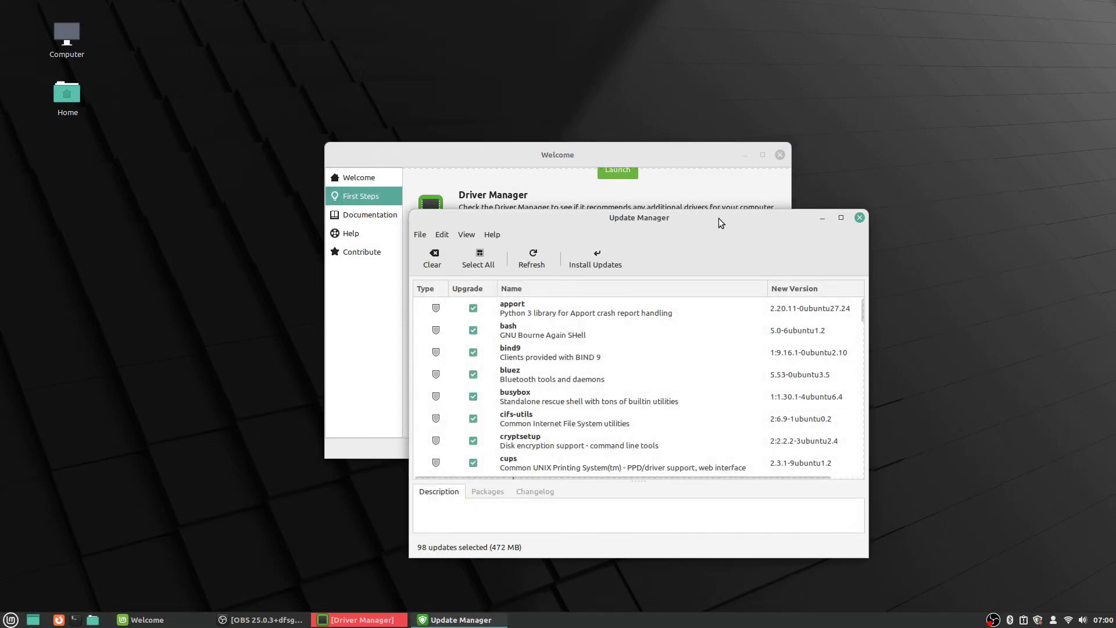
Move the window up-left and scroll down through the 98 selected updates (472 MB).
{"action": "left_click_drag", "start_coordinate": [719, 217], "coordinate": [650, 150]}
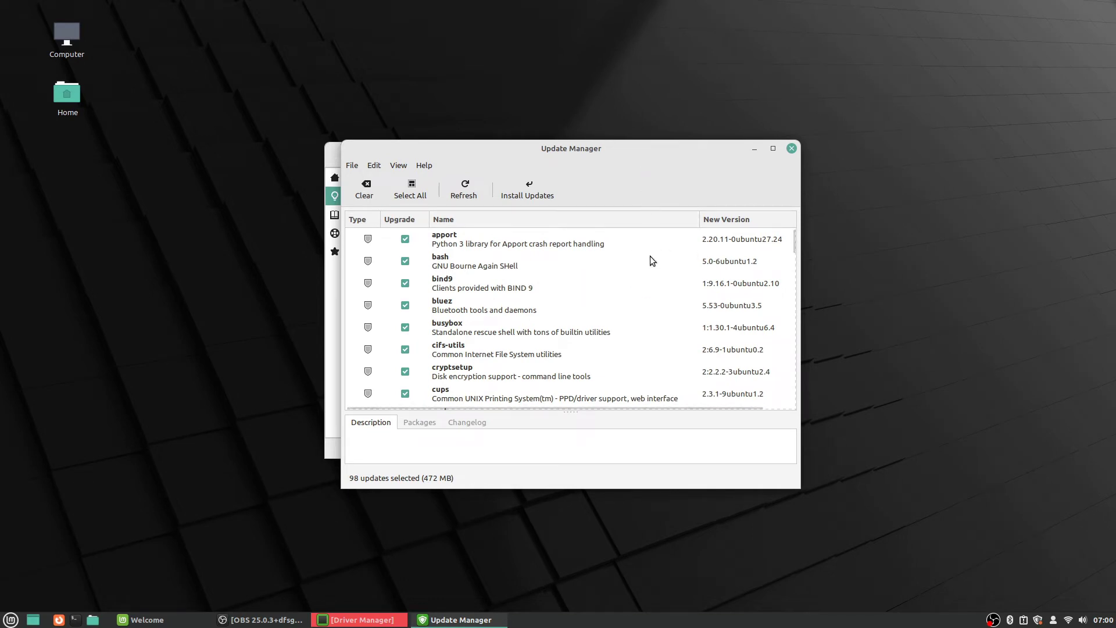
{"action": "scroll", "coordinate": [655, 287], "scroll_direction": "down", "scroll_amount": 3}
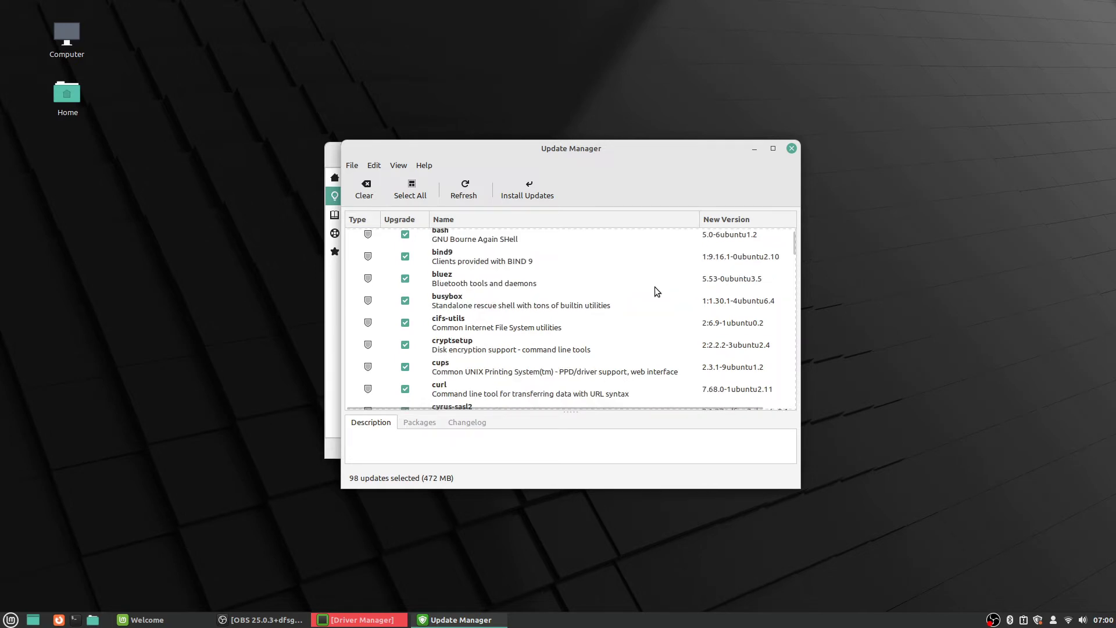
{"action": "scroll", "coordinate": [655, 287], "scroll_direction": "down", "scroll_amount": 2}
{"action": "scroll", "coordinate": [655, 287], "scroll_direction": "down", "scroll_amount": 2}
{"action": "scroll", "coordinate": [655, 286], "scroll_direction": "down", "scroll_amount": 3}
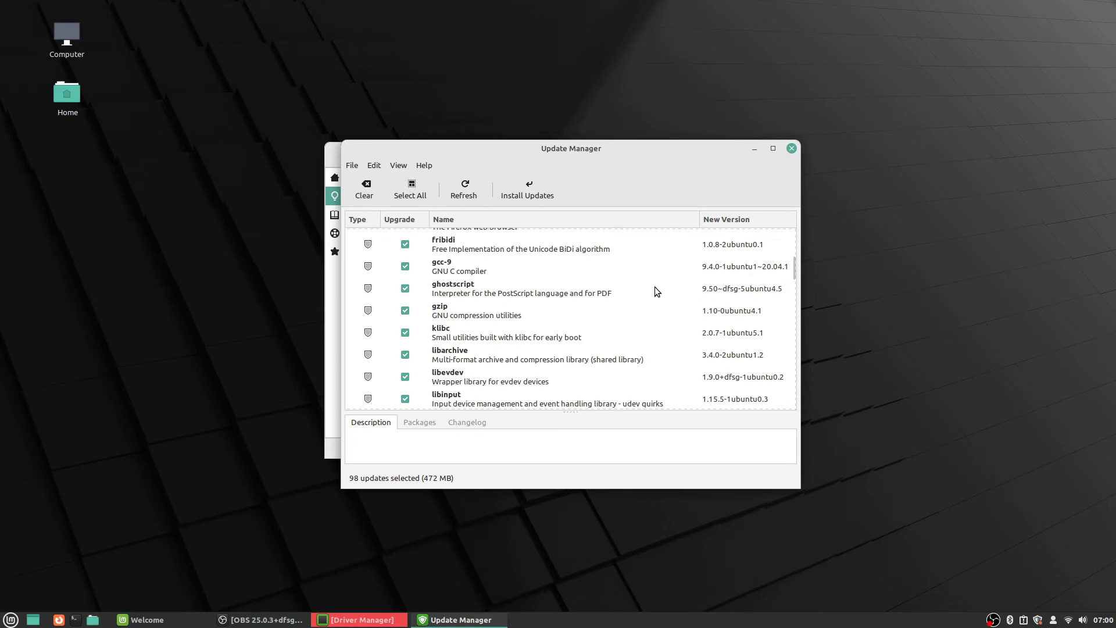
{"action": "scroll", "coordinate": [655, 287], "scroll_direction": "down", "scroll_amount": 2}
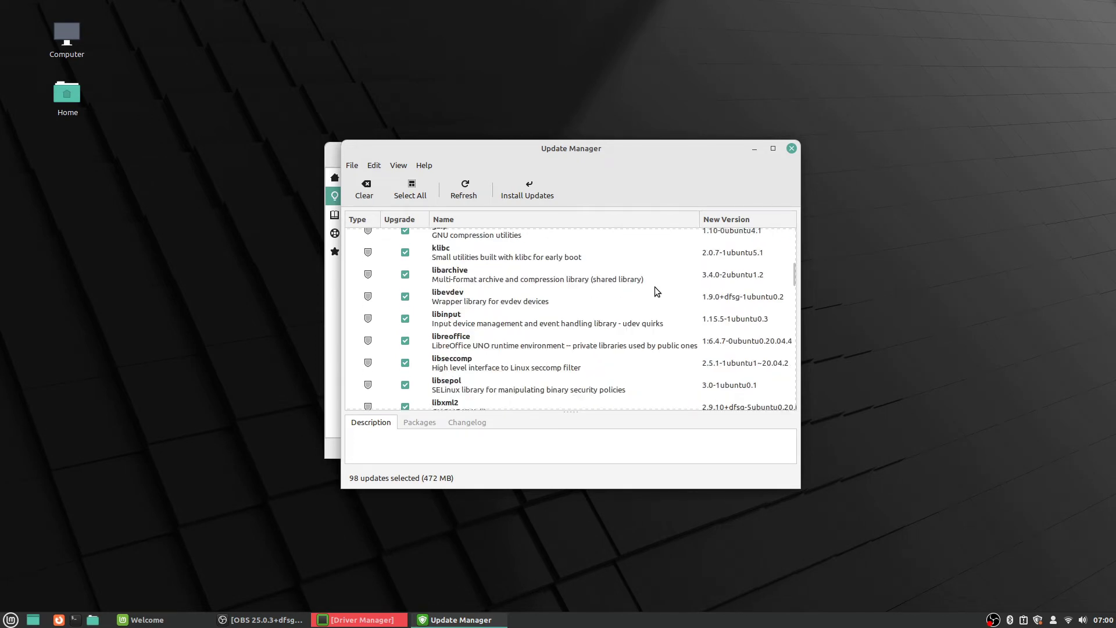
{"action": "scroll", "coordinate": [655, 288], "scroll_direction": "down", "scroll_amount": 5}
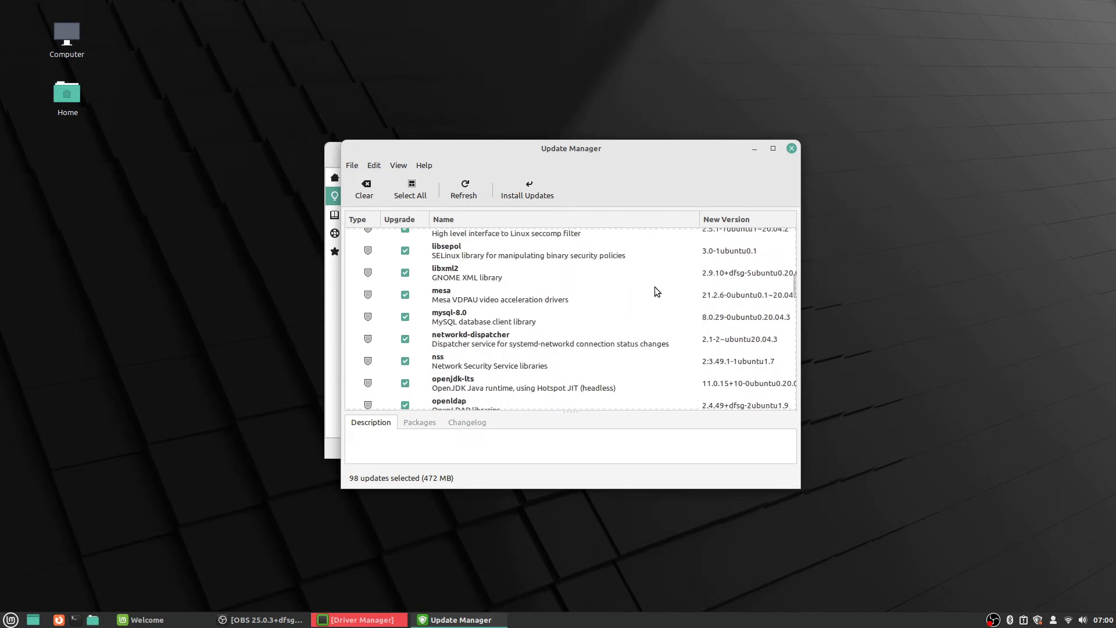
{"action": "scroll", "coordinate": [655, 291], "scroll_direction": "down", "scroll_amount": 5}
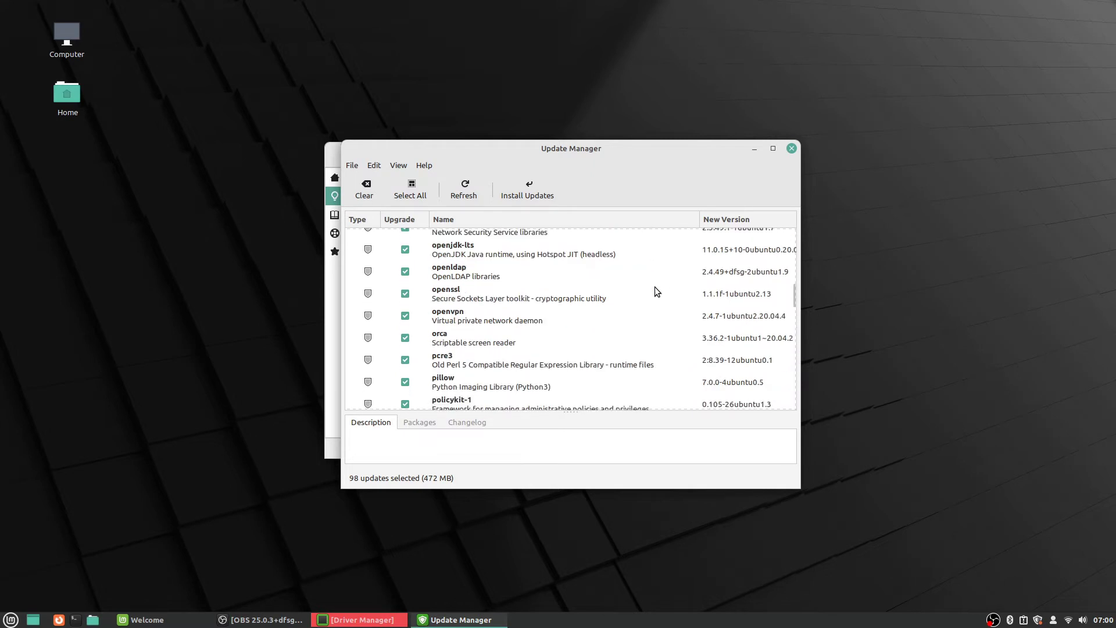
{"action": "scroll", "coordinate": [655, 287], "scroll_direction": "down", "scroll_amount": 8}
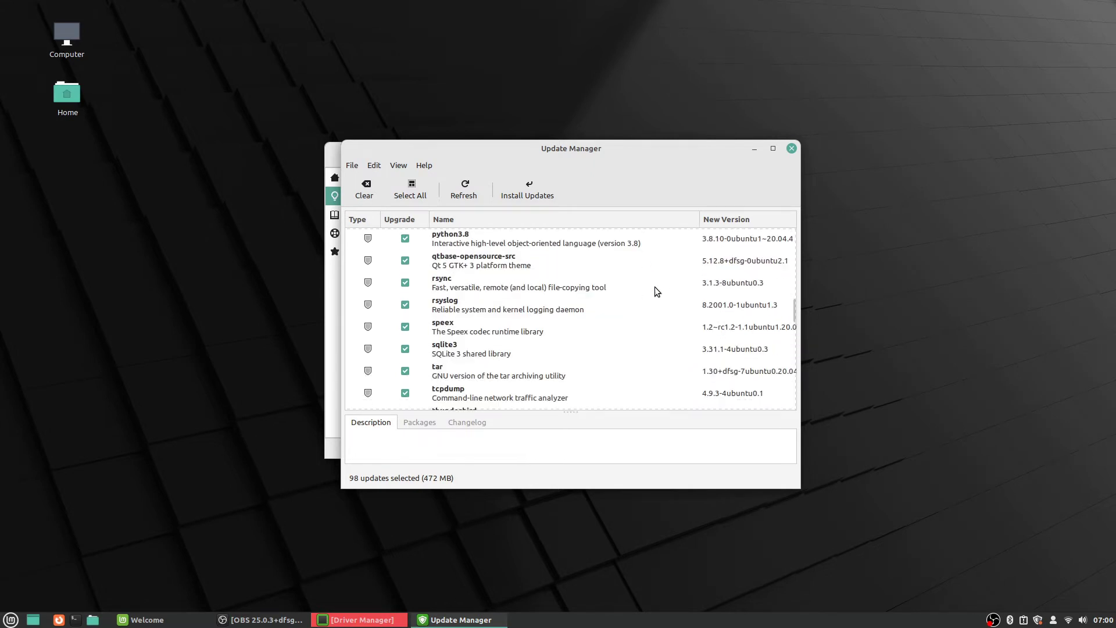
{"action": "scroll", "coordinate": [655, 287], "scroll_direction": "down", "scroll_amount": 14}
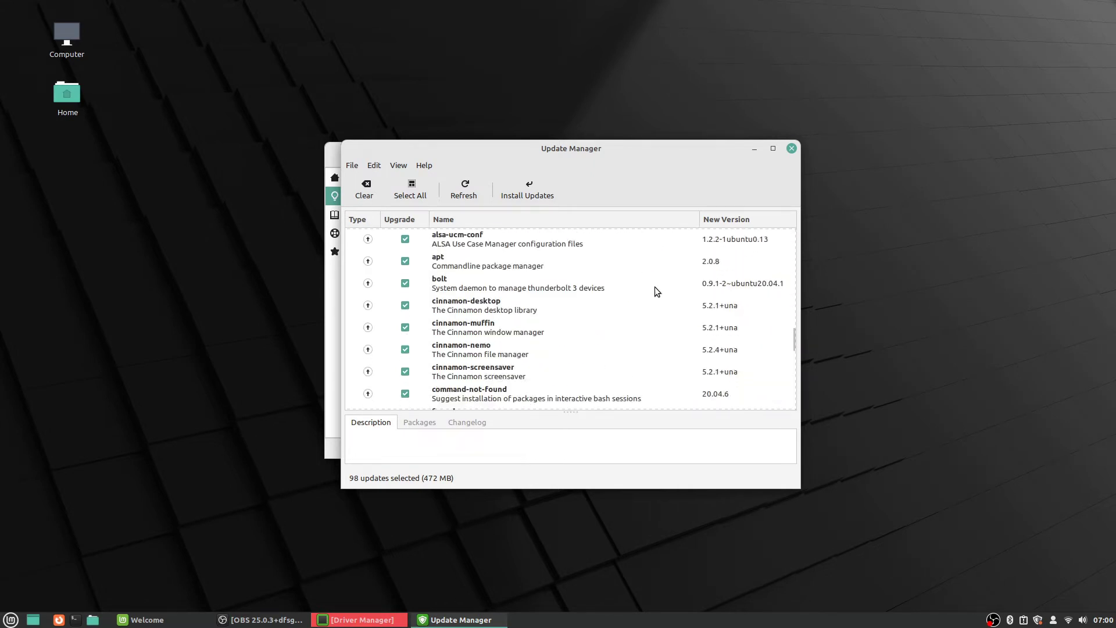
{"action": "scroll", "coordinate": [655, 287], "scroll_direction": "down", "scroll_amount": 7}
{"action": "scroll", "coordinate": [655, 287], "scroll_direction": "down", "scroll_amount": 3}
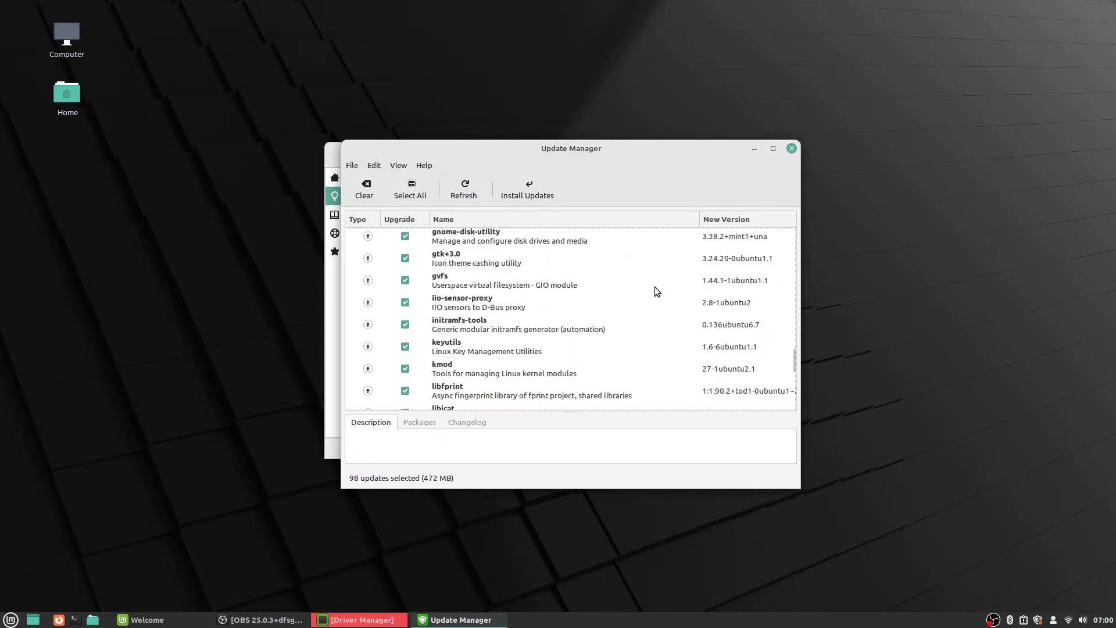
{"action": "scroll", "coordinate": [655, 287], "scroll_direction": "down", "scroll_amount": 20}
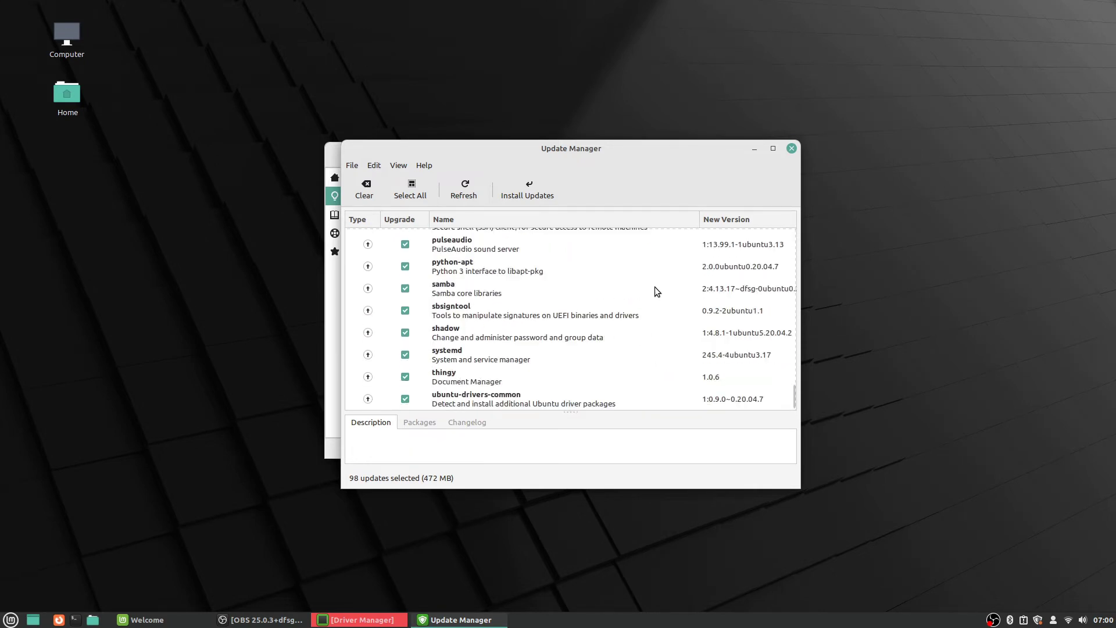
Return to the top of the update list and start installing the selected updates.
{"action": "scroll", "coordinate": [655, 287], "scroll_direction": "up", "scroll_amount": 15}
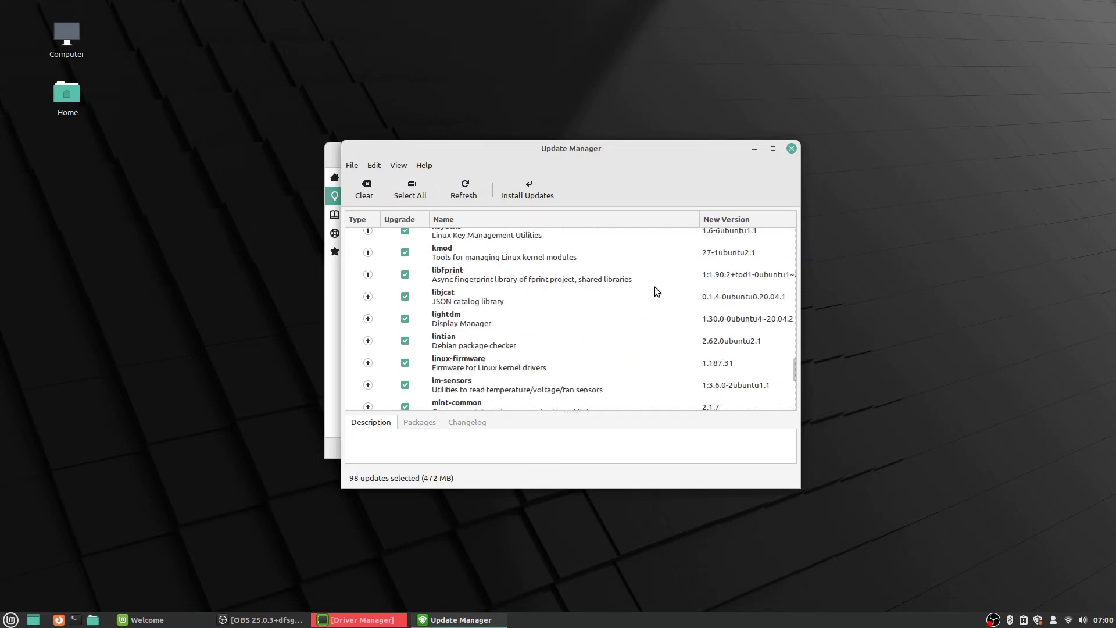
{"action": "scroll", "coordinate": [655, 287], "scroll_direction": "up", "scroll_amount": 18}
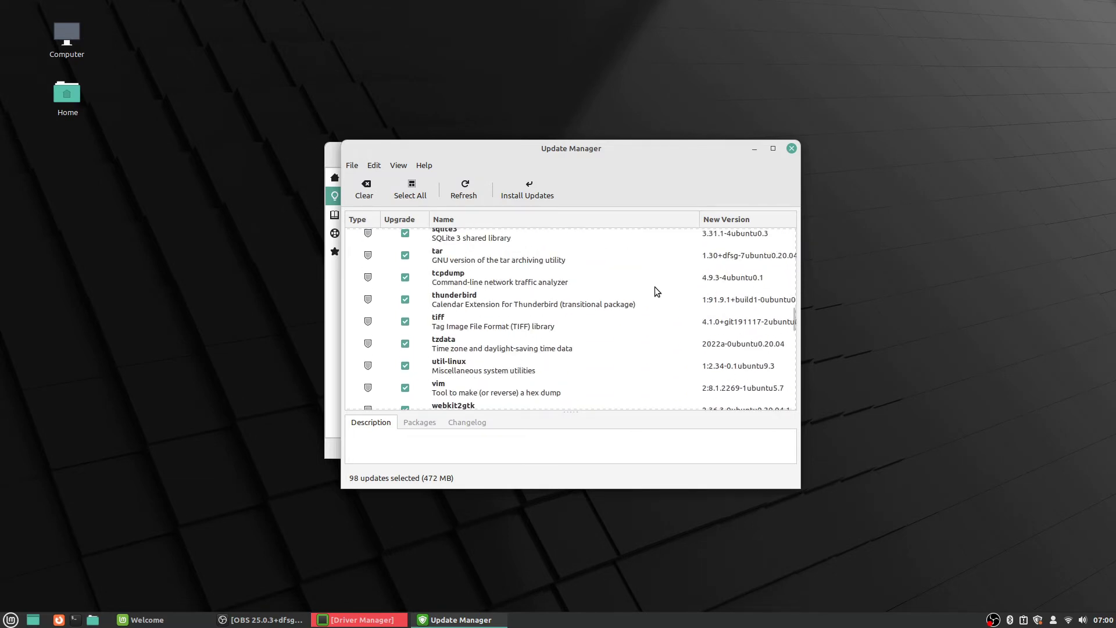
{"action": "scroll", "coordinate": [655, 286], "scroll_direction": "up", "scroll_amount": 15}
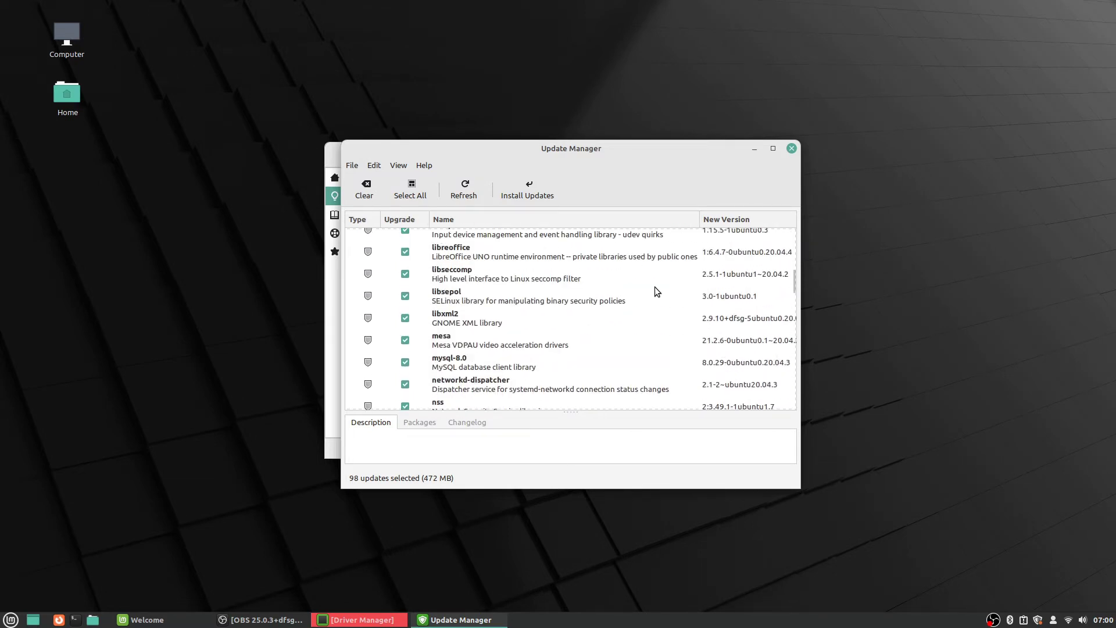
{"action": "scroll", "coordinate": [655, 287], "scroll_direction": "up", "scroll_amount": 3}
{"action": "scroll", "coordinate": [655, 287], "scroll_direction": "up", "scroll_amount": 3}
{"action": "scroll", "coordinate": [655, 292], "scroll_direction": "up", "scroll_amount": 6}
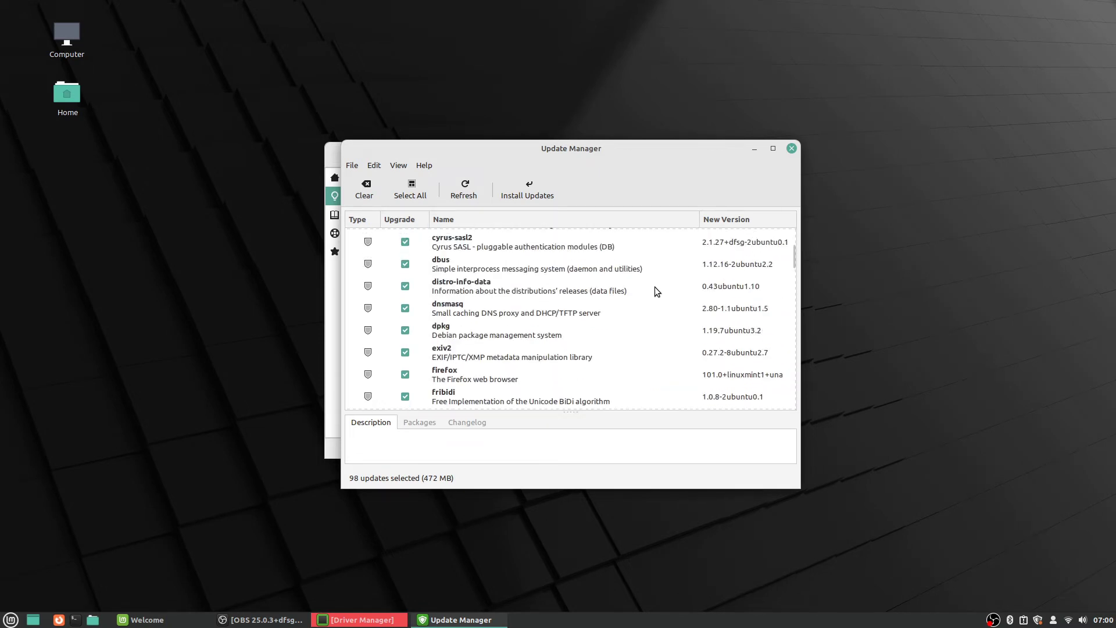
{"action": "scroll", "coordinate": [655, 288], "scroll_direction": "down", "scroll_amount": 15}
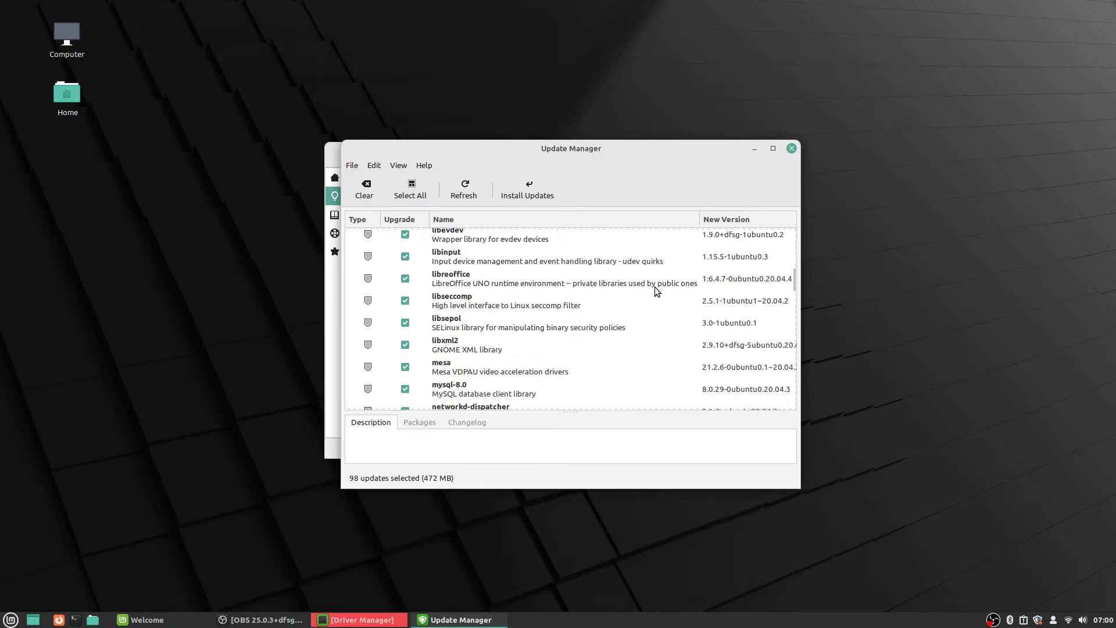
{"action": "scroll", "coordinate": [655, 286], "scroll_direction": "up", "scroll_amount": 2}
{"action": "scroll", "coordinate": [655, 287], "scroll_direction": "up", "scroll_amount": 8}
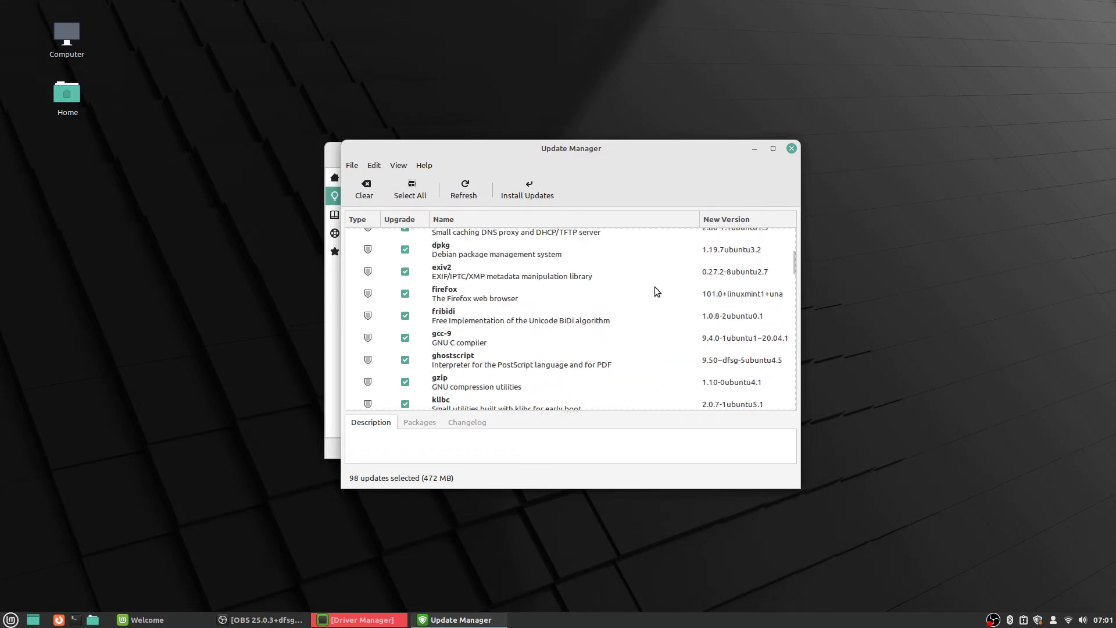
{"action": "scroll", "coordinate": [655, 288], "scroll_direction": "up", "scroll_amount": 3}
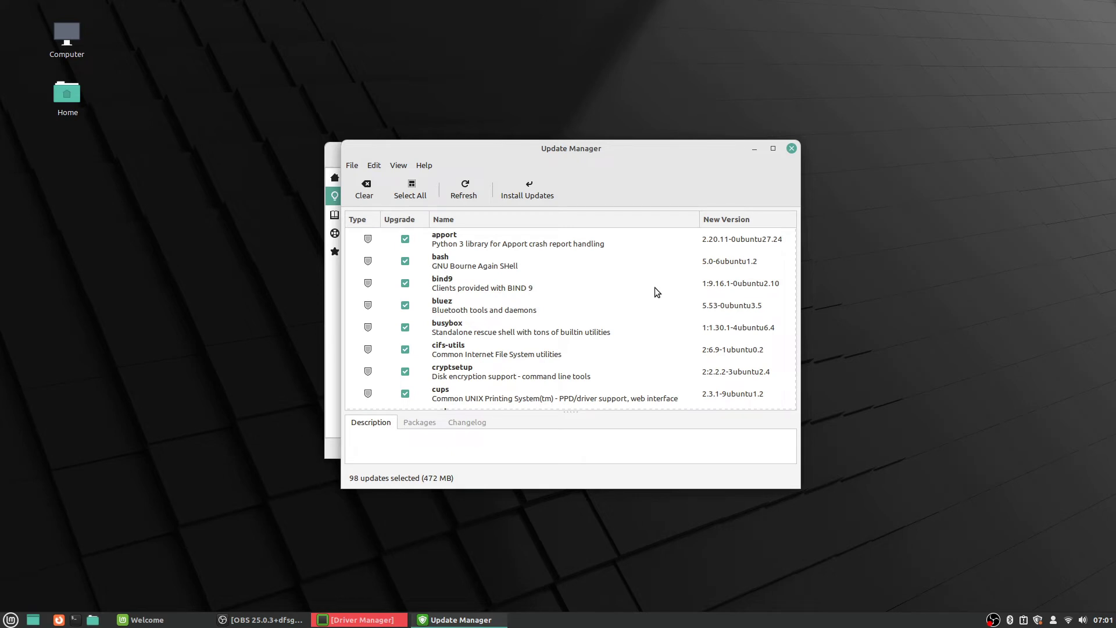
{"action": "left_click", "coordinate": [534, 198]}
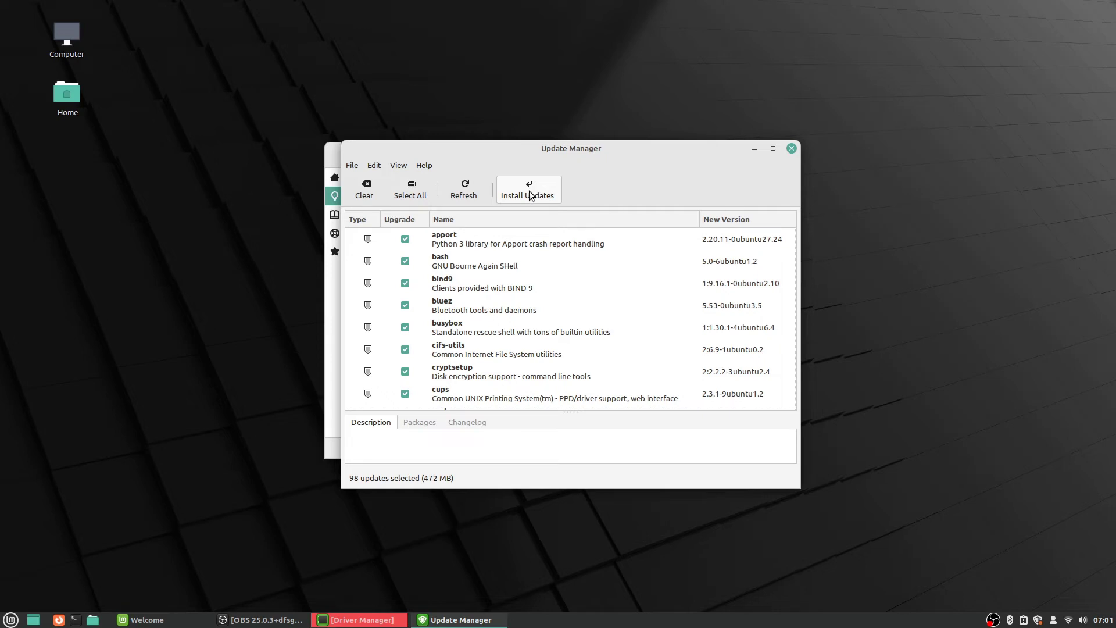
Install all 98 selected updates, accepting the additional packages the upgrade requires.
{"action": "left_click", "coordinate": [538, 187]}
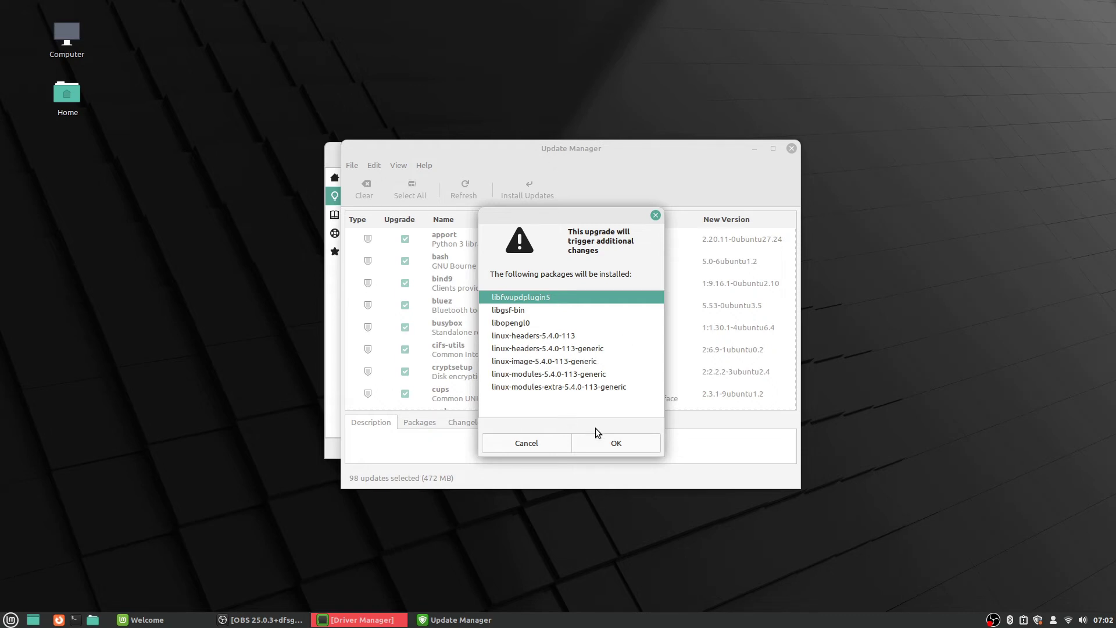
{"action": "left_click", "coordinate": [634, 446]}
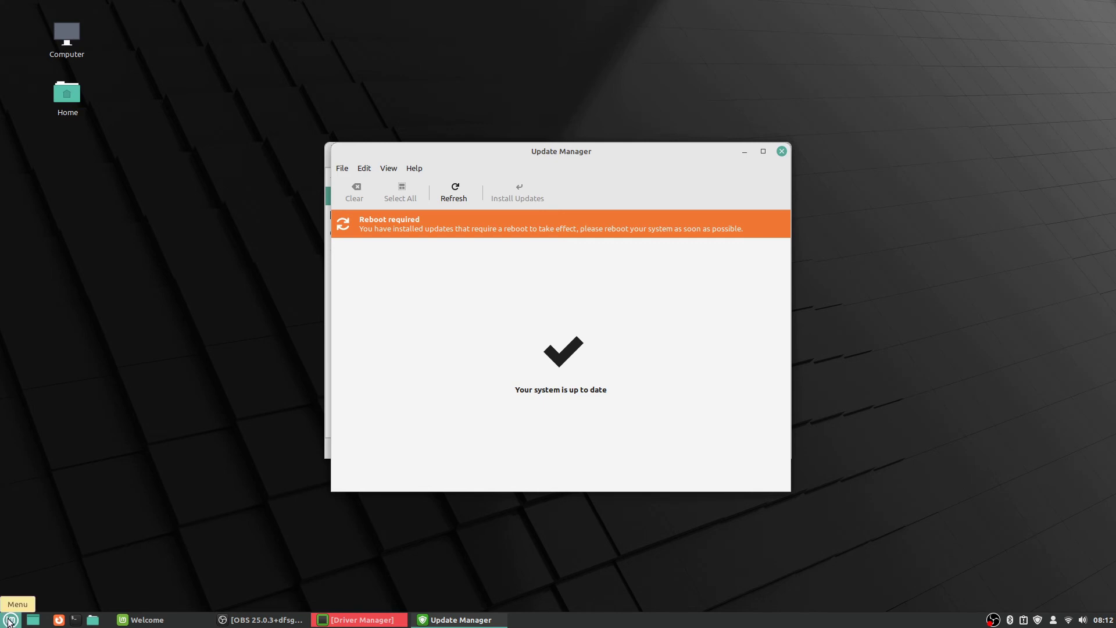
{"action": "left_click", "coordinate": [10, 622]}
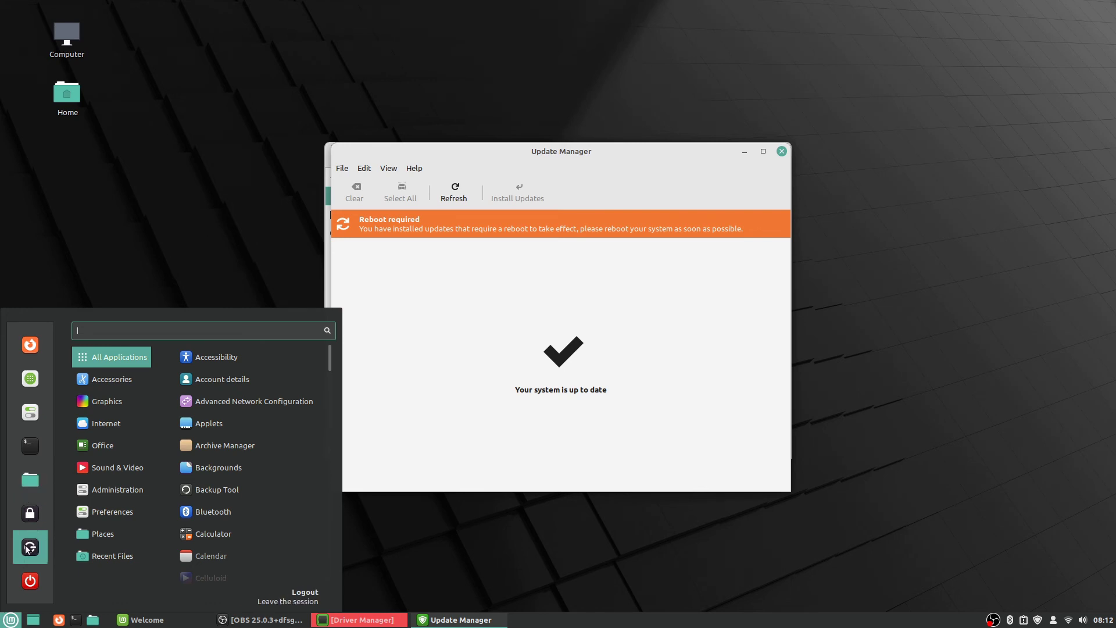
{"action": "left_click", "coordinate": [24, 588]}
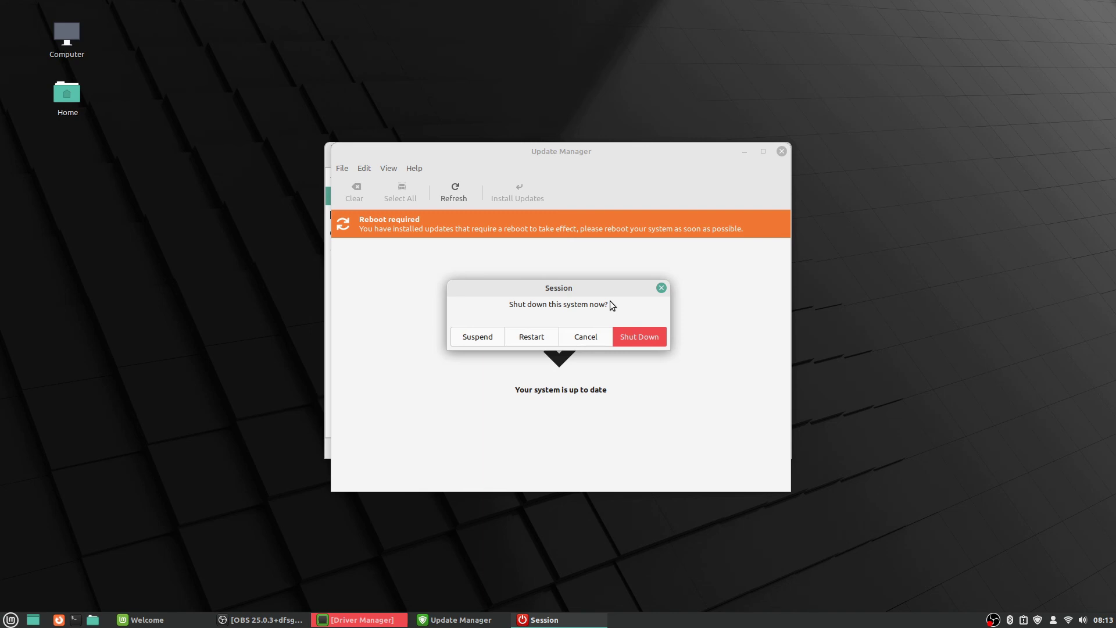
{"action": "left_click", "coordinate": [579, 340]}
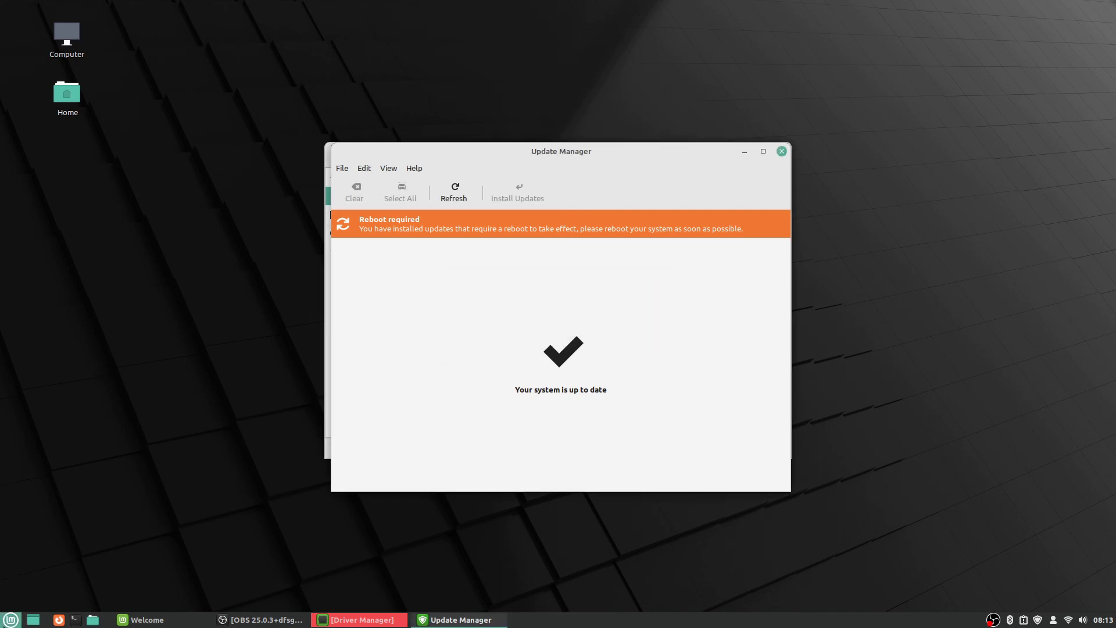
{"action": "left_click", "coordinate": [11, 621]}
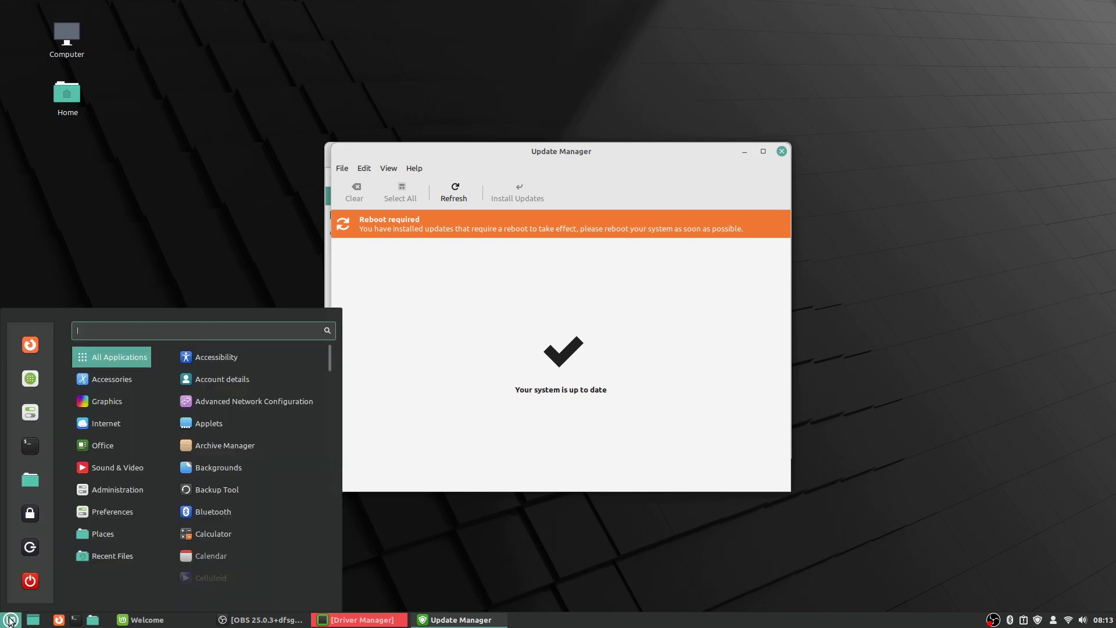
{"action": "left_click", "coordinate": [30, 581]}
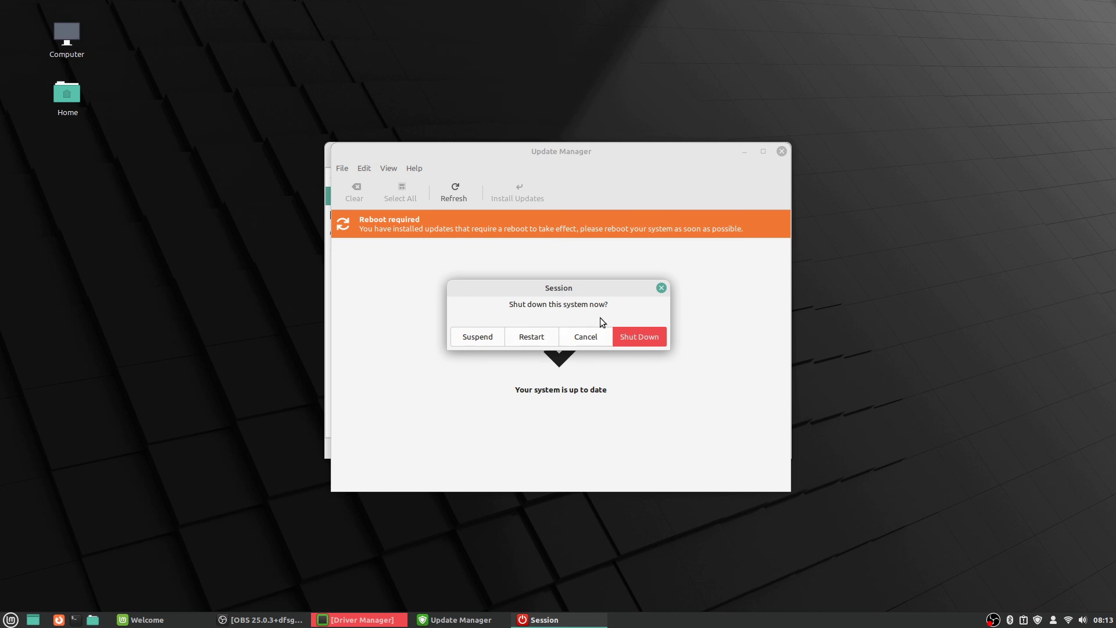
{"action": "left_click", "coordinate": [593, 340]}
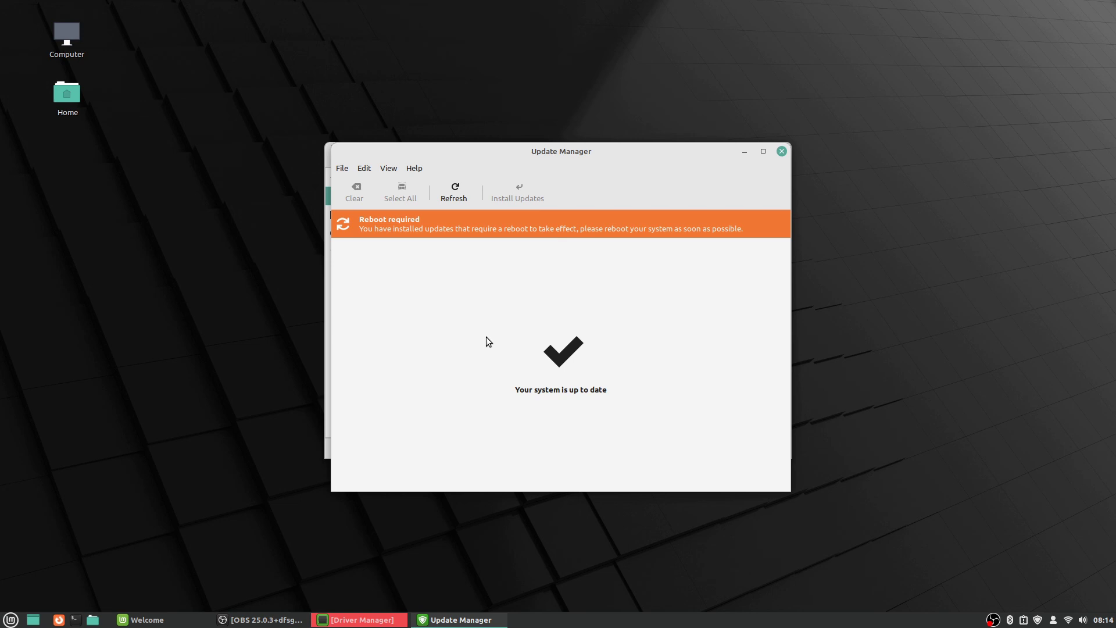
Minimize Update Manager and restore the Linux Mint Welcome window's First Steps page from the taskbar.
{"action": "left_click", "coordinate": [745, 153]}
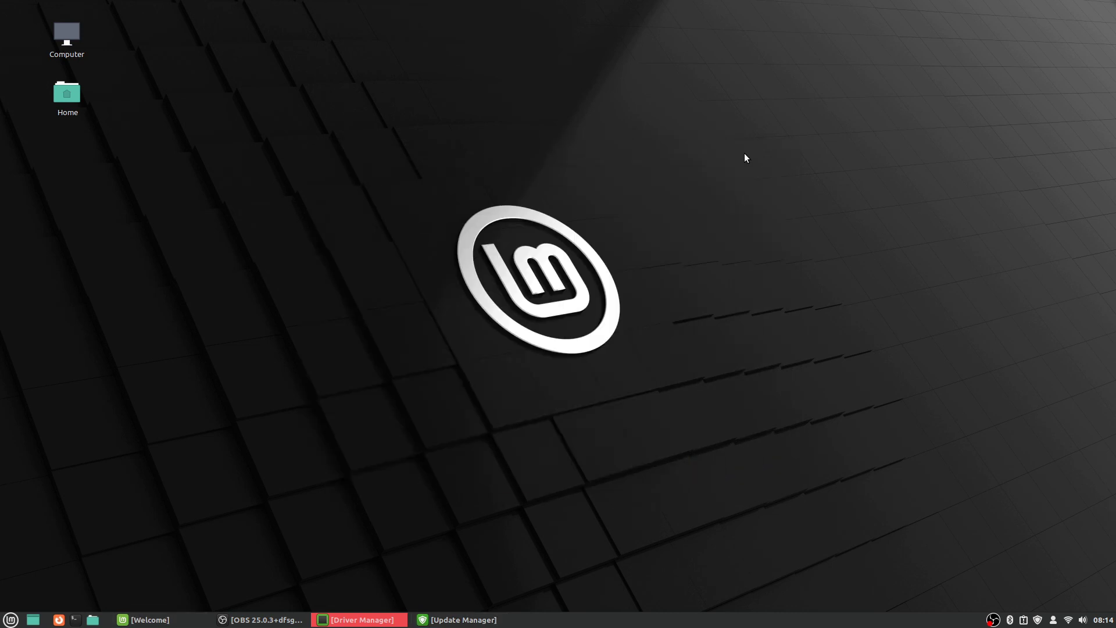
{"action": "left_click", "coordinate": [465, 620]}
{"action": "left_click", "coordinate": [472, 621]}
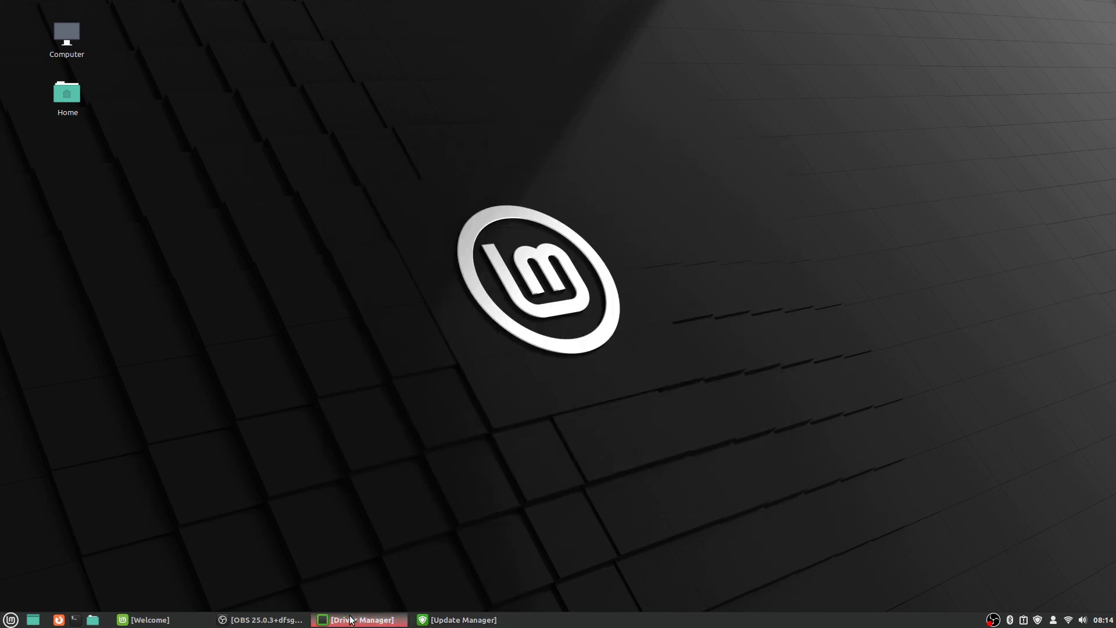
{"action": "left_click", "coordinate": [150, 621]}
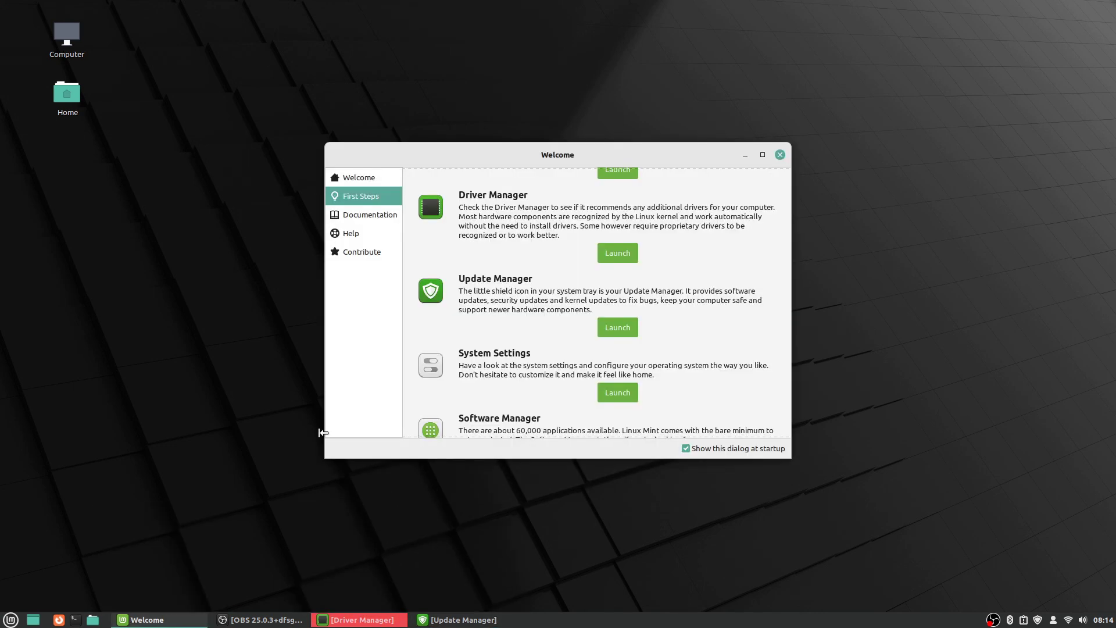